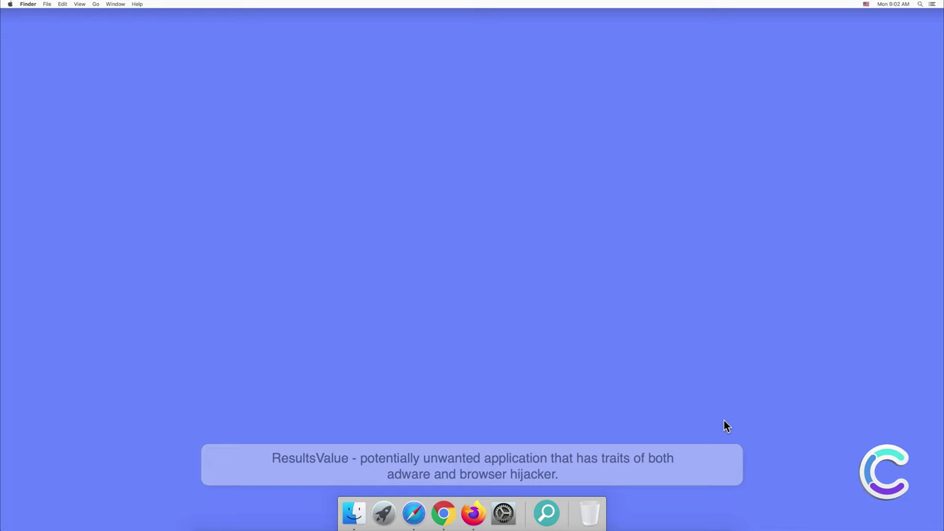
Launch ResultsValue from Applications, then close its extension settings and the Finder window
left_click(354, 512)
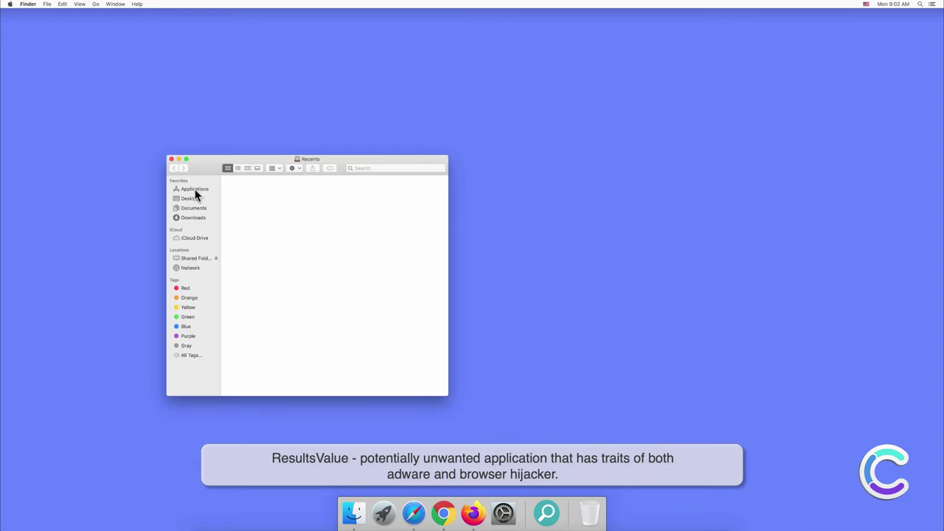
left_click(195, 190)
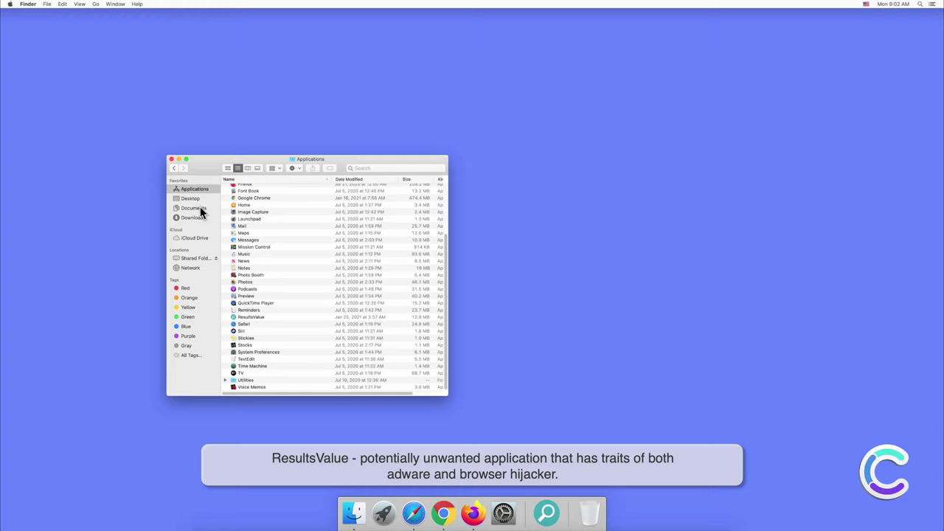
double_click(254, 318)
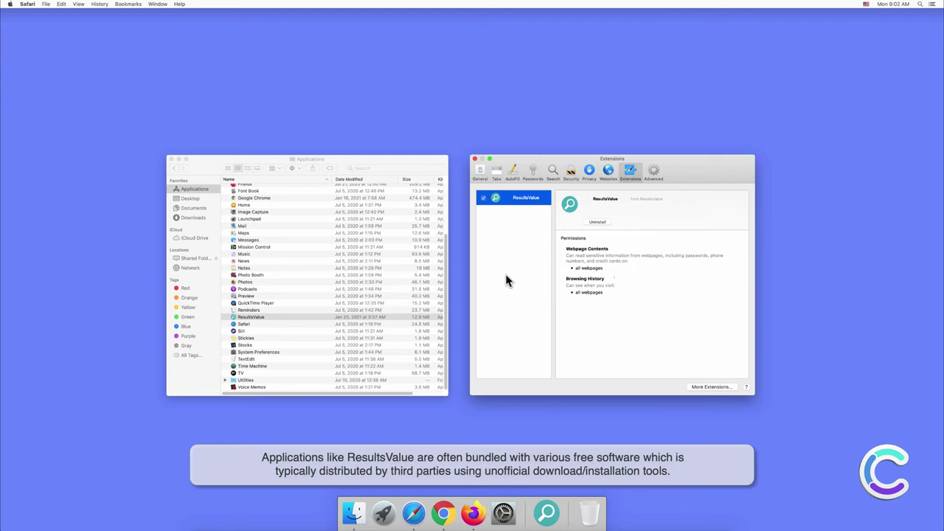
left_click(474, 159)
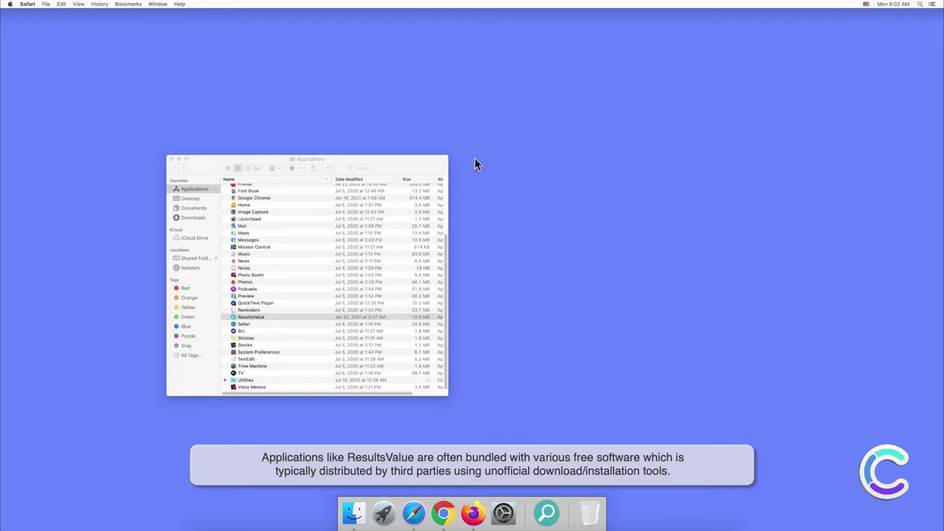
left_click(171, 160)
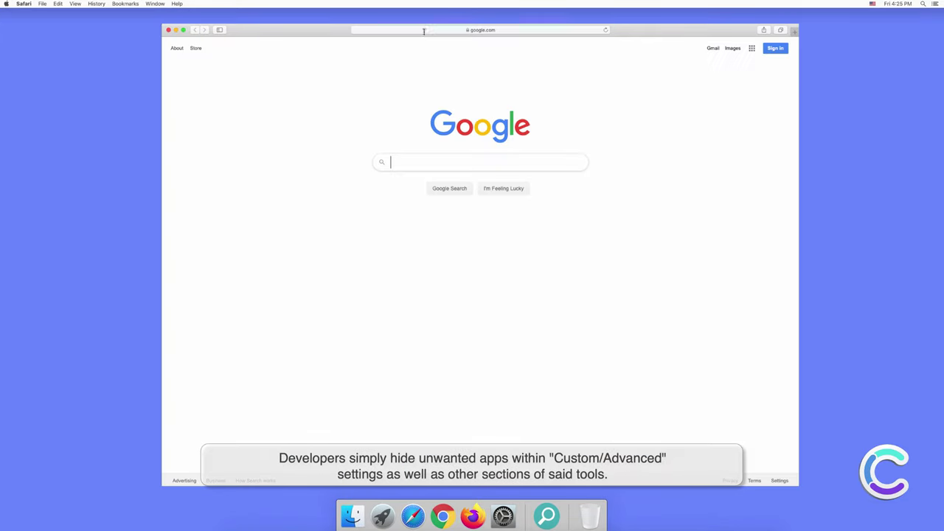
Search the web for 'search engine test' from Safari's address bar
left_click(424, 31)
type("rch e")
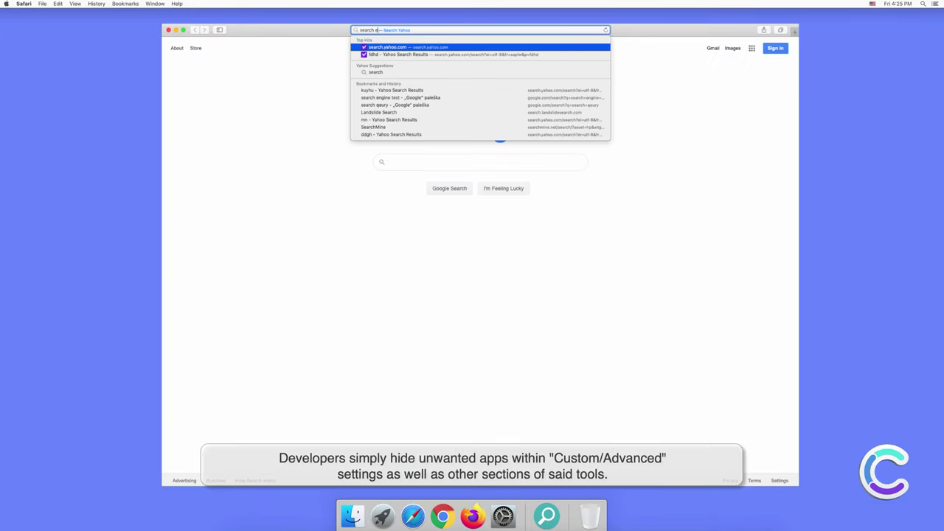
type("ngine test")
key("Return")
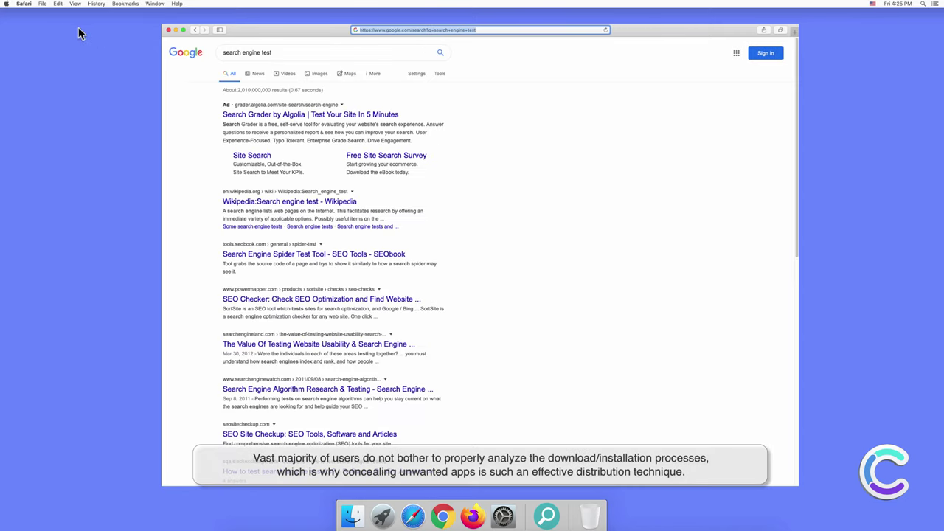
Check Safari's search preferences, confirming Yahoo is the default search engine
left_click(24, 4)
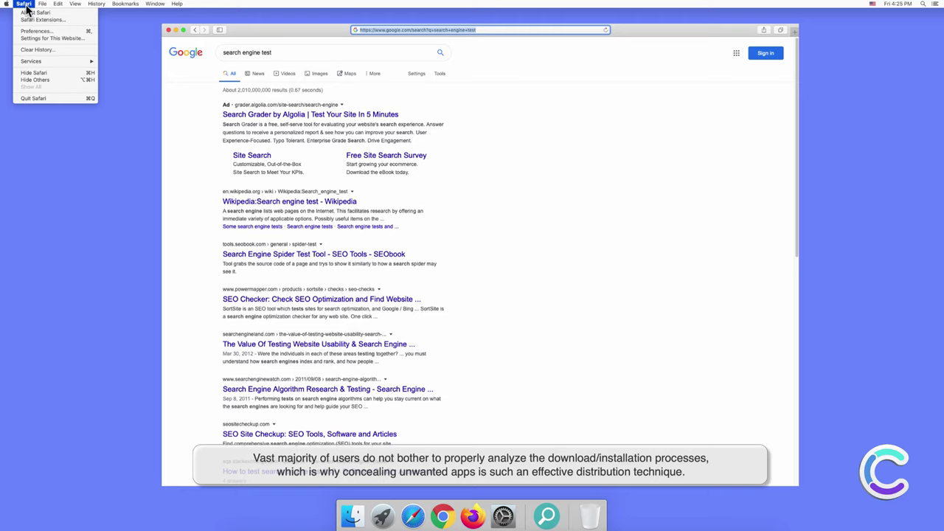
left_click(36, 31)
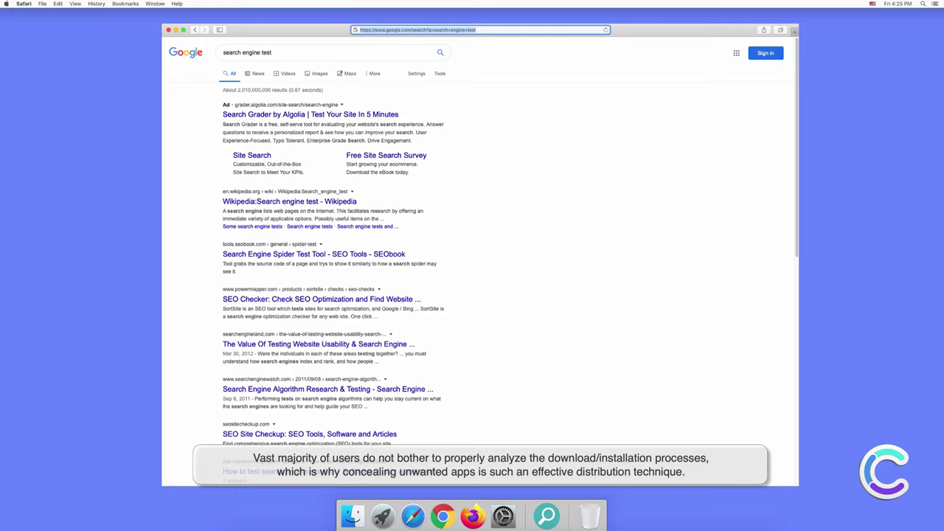
left_click(578, 189)
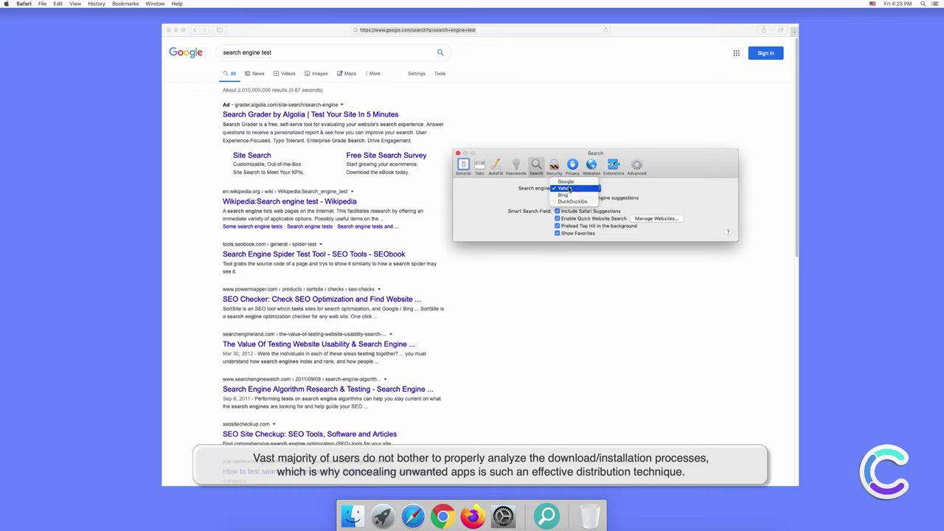
left_click(569, 189)
left_click(457, 153)
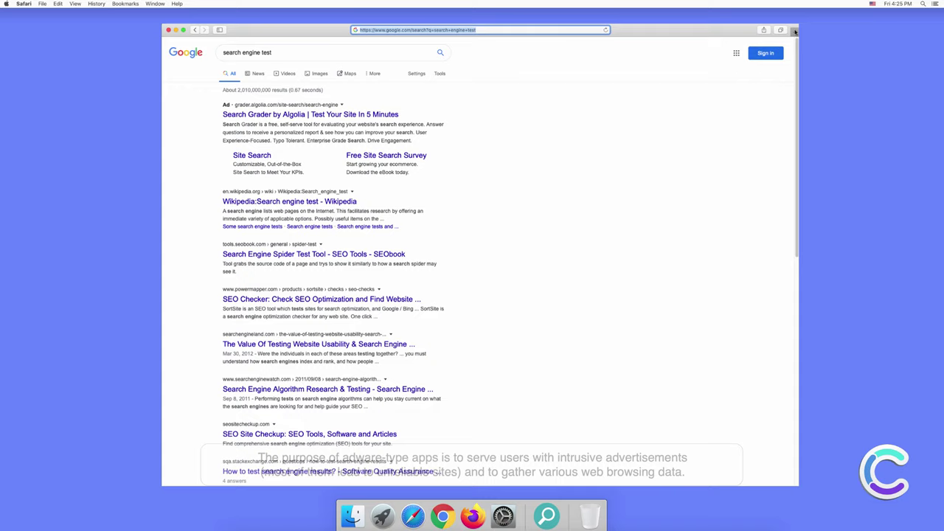
Search for 'testing search engine' in a new Safari tab
left_click(790, 32)
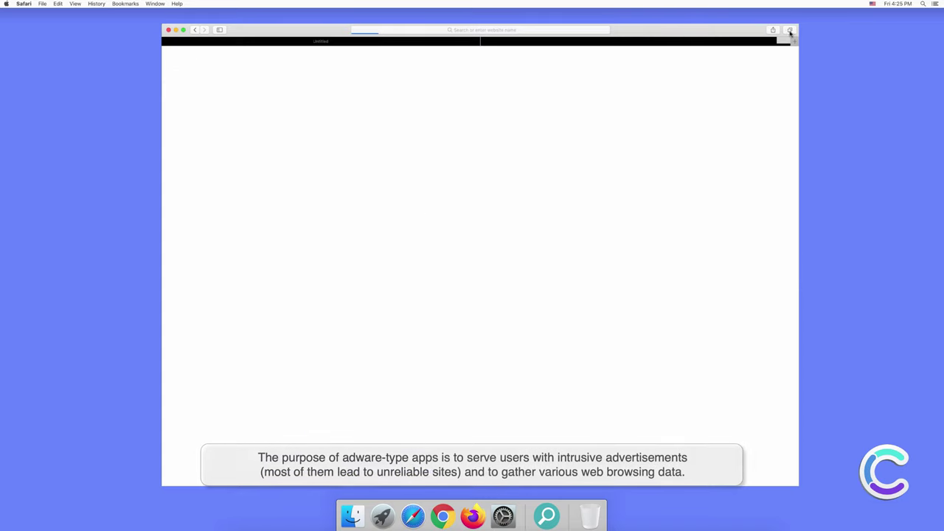
left_click(529, 32)
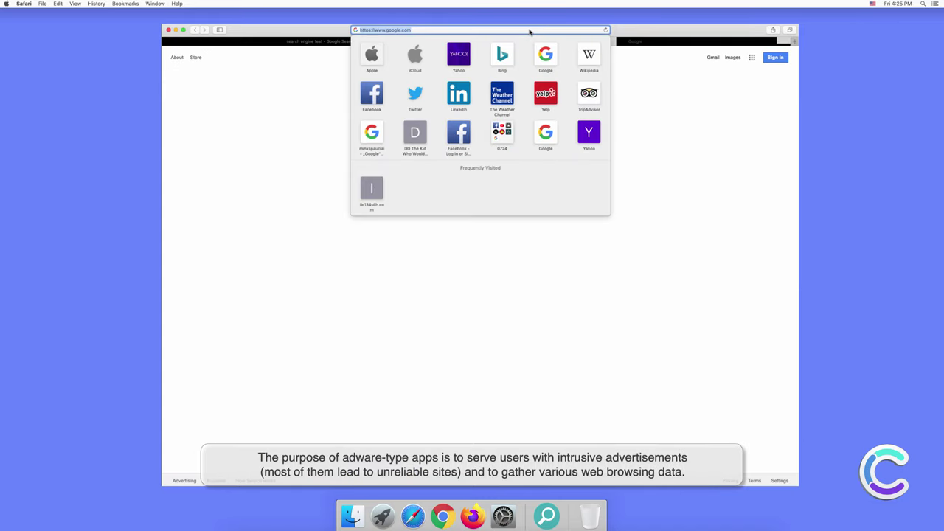
type("testing ")
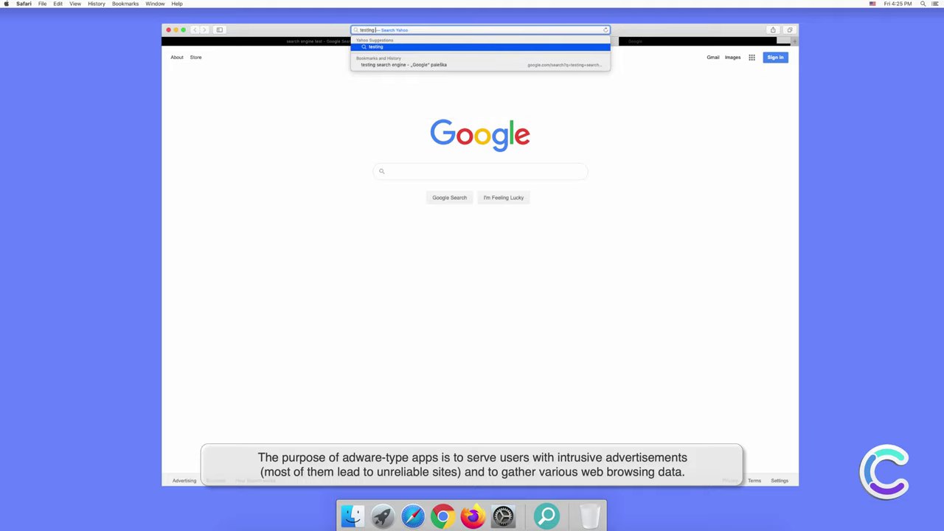
type("searc")
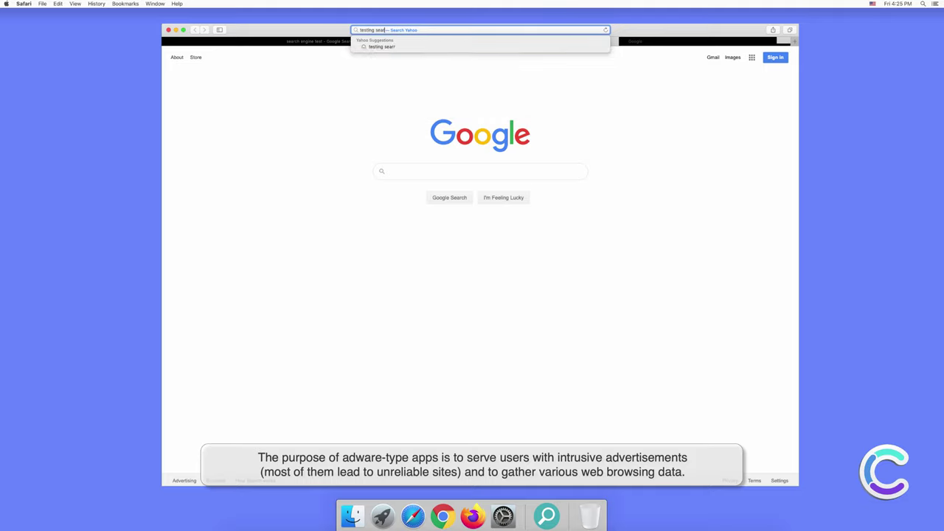
type("h engine")
key("Return")
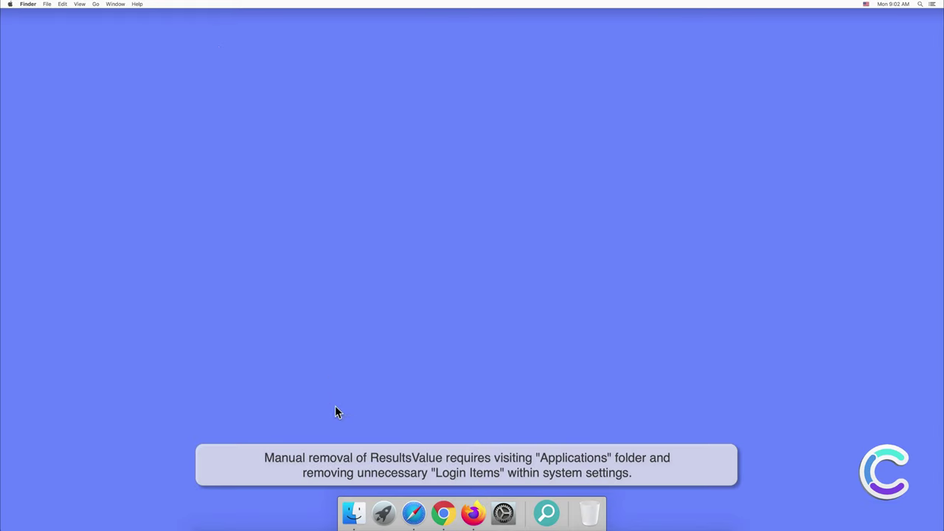
Move the ResultsValue app from Applications to the Trash
left_click(354, 513)
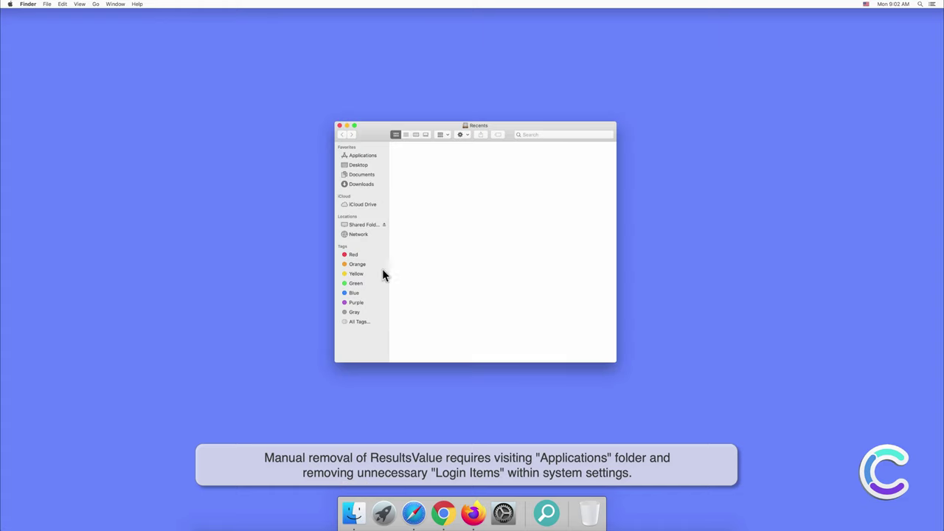
left_click(367, 157)
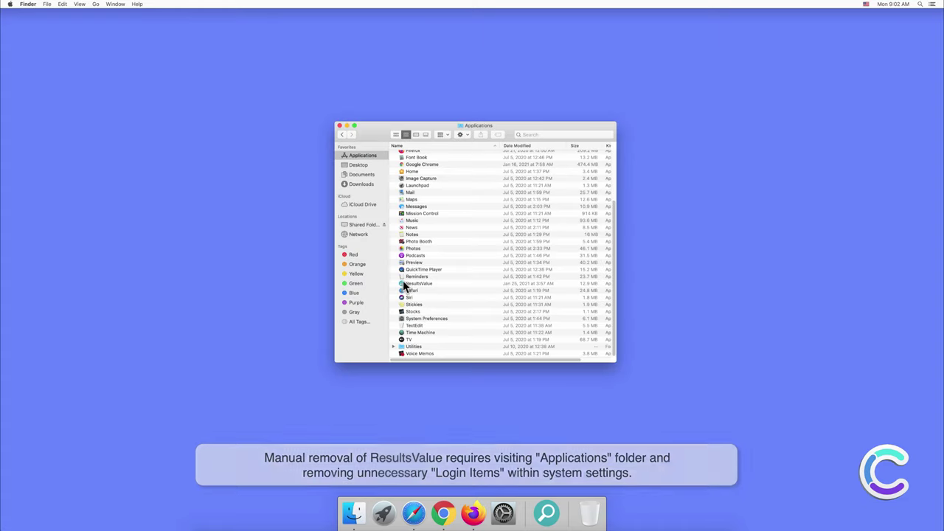
left_click(424, 282)
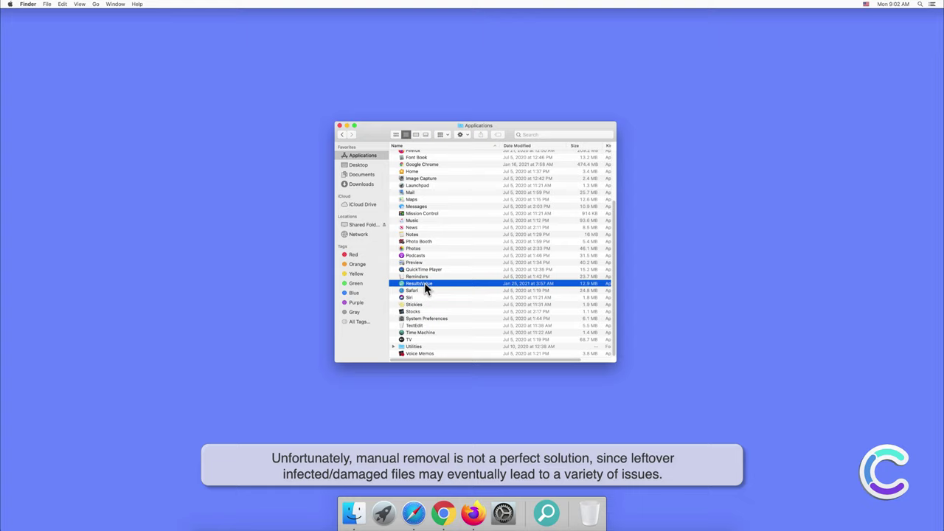
right_click(424, 282)
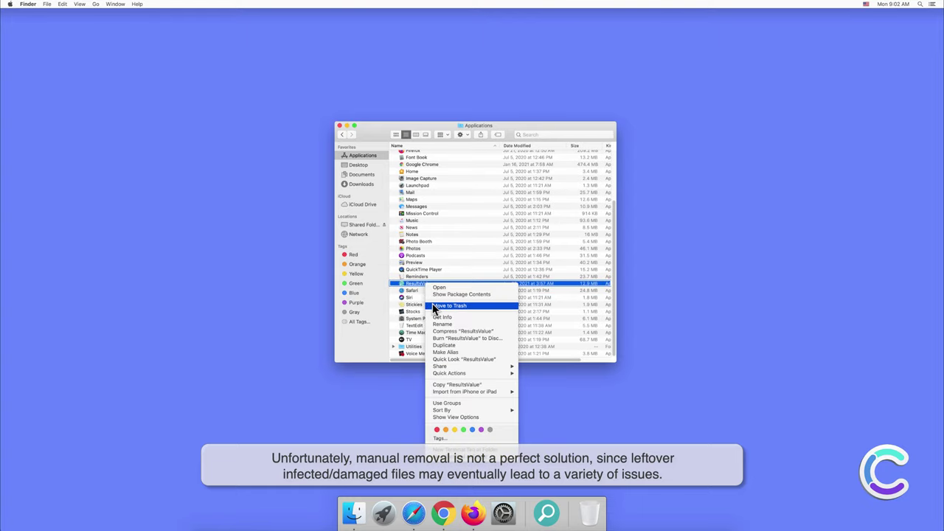
left_click(432, 303)
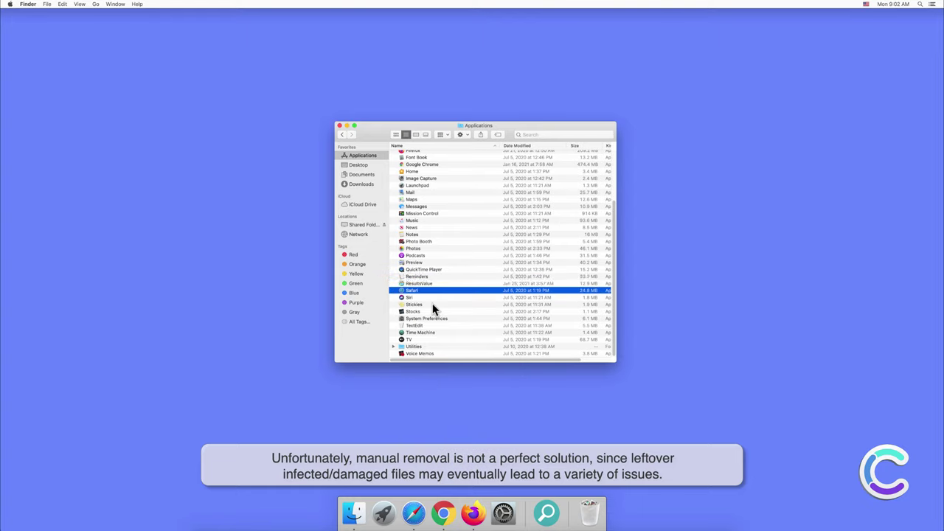
left_click(339, 127)
Check the Login Items in System Preferences' Users & Groups
left_click(503, 512)
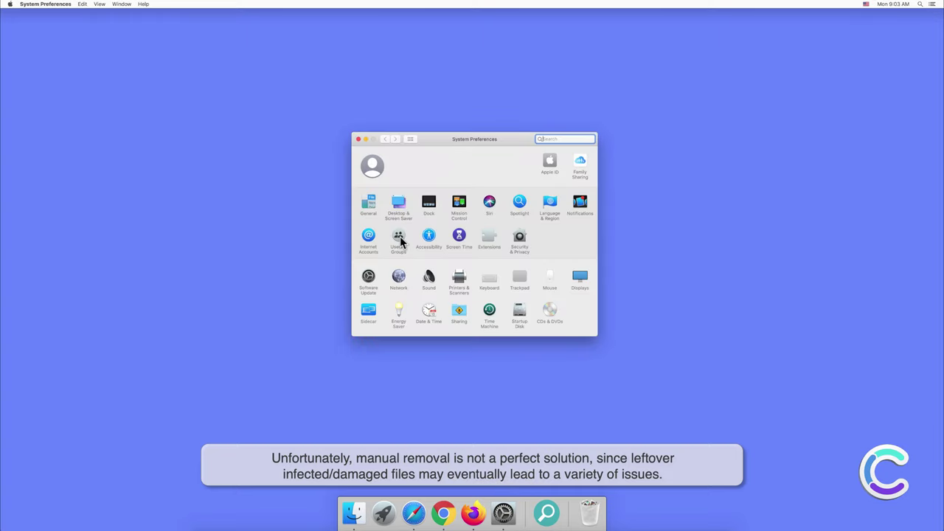
left_click(399, 237)
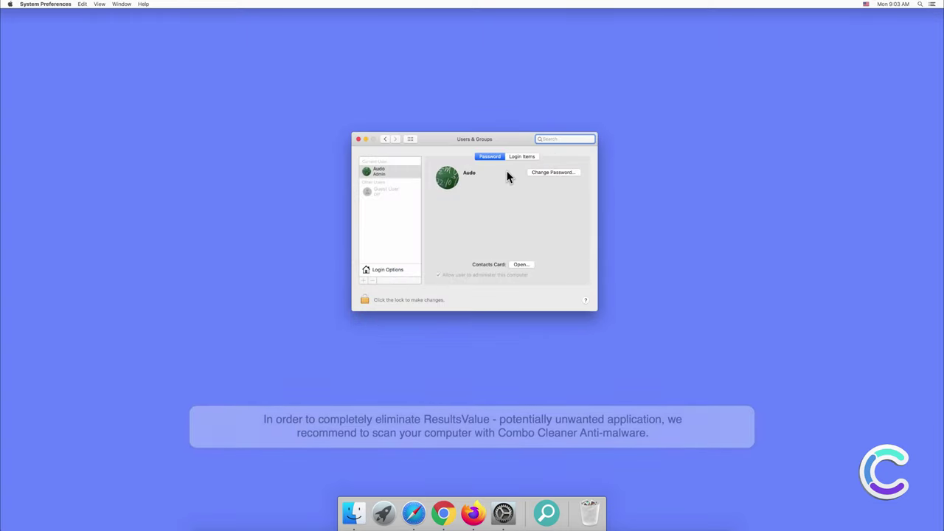
left_click(519, 158)
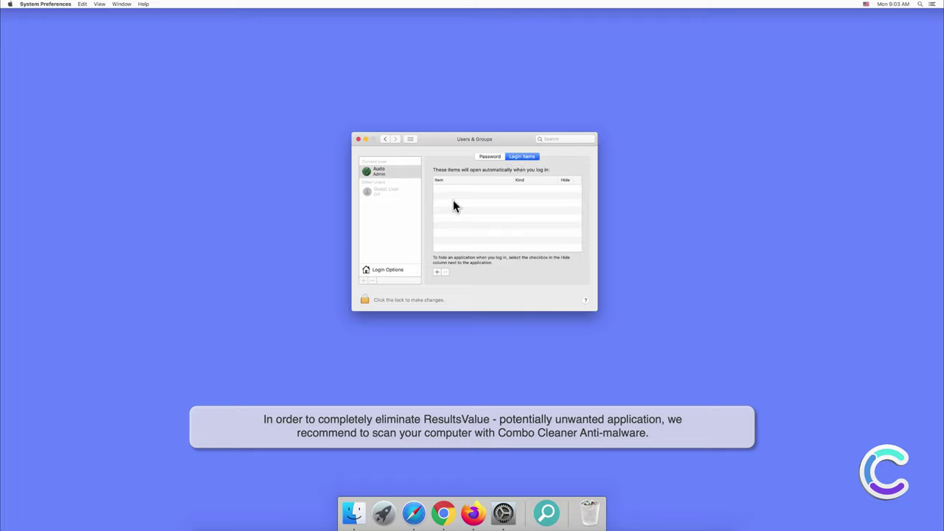
Close System Preferences and remove the ResultsValue icon from the Dock
left_click(359, 140)
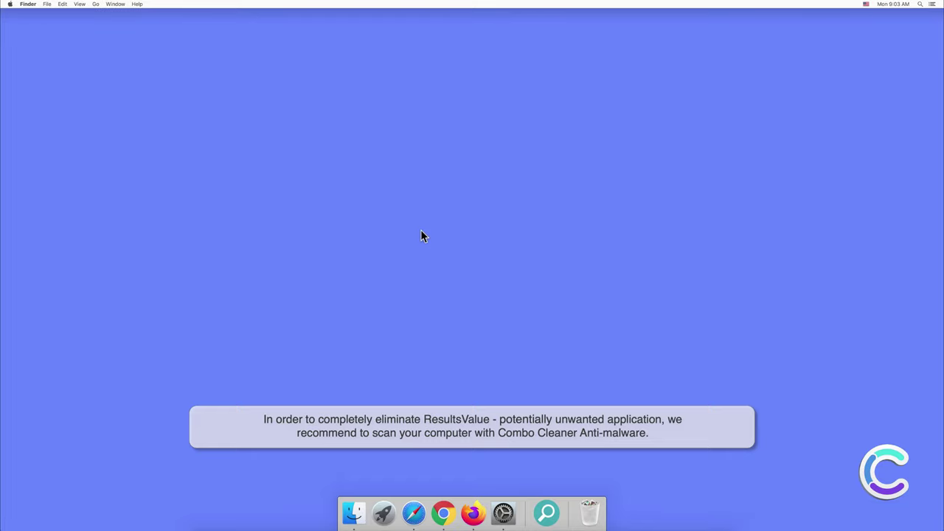
right_click(547, 512)
mouse_move(559, 464)
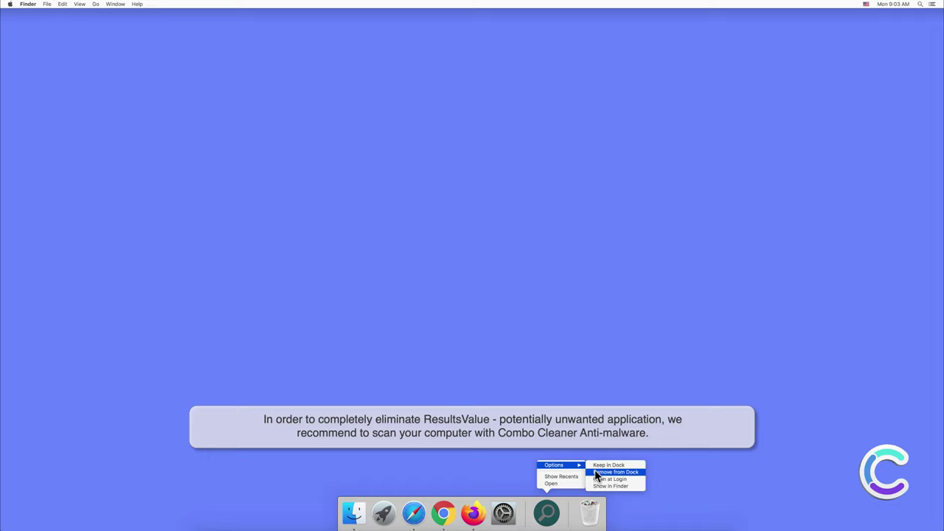
left_click(599, 473)
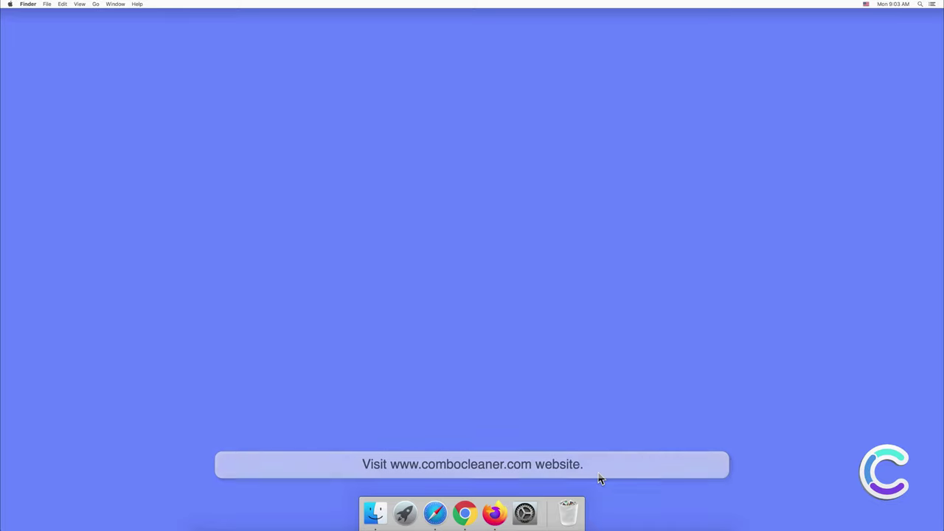
left_click(435, 512)
type("www")
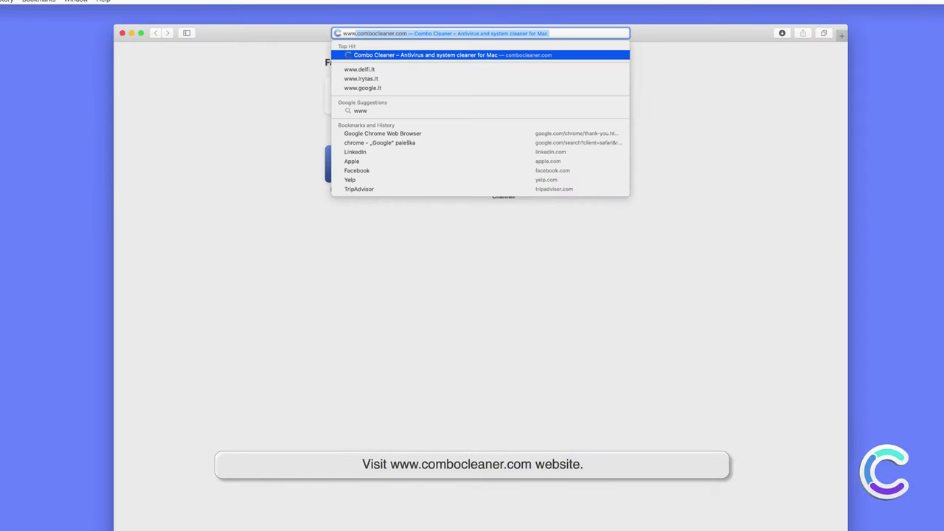
type(".com")
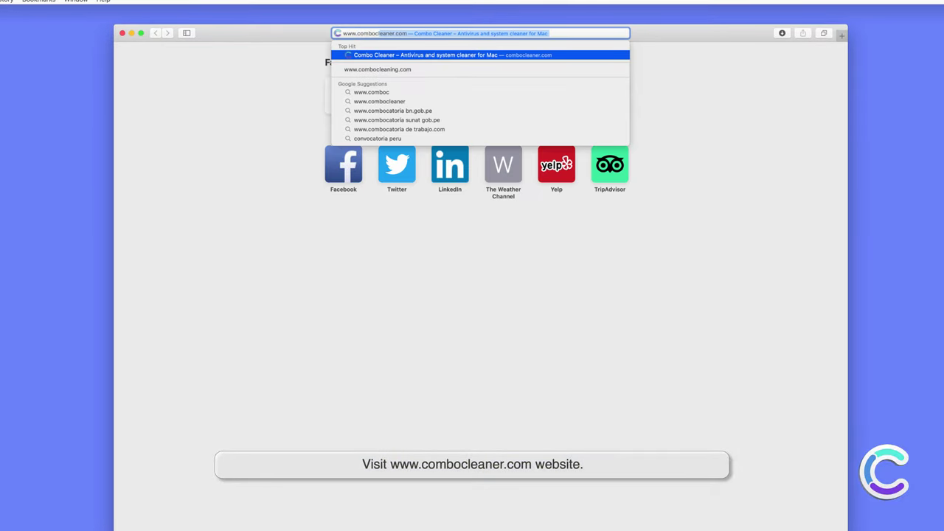
type("bocleaner.com")
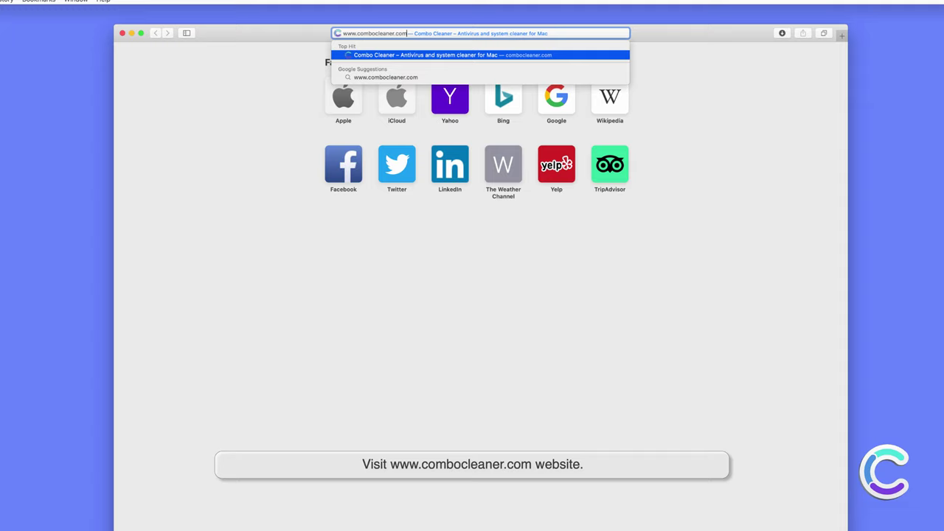
key("Return")
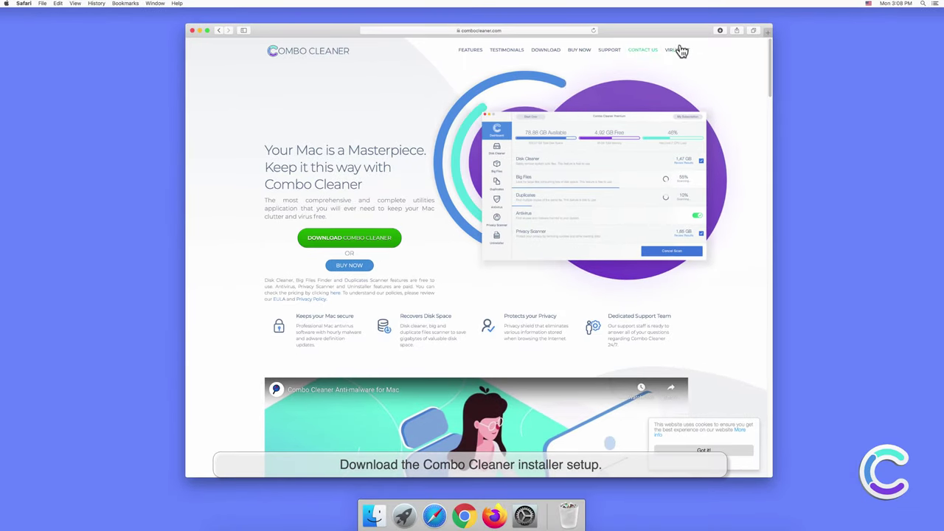
left_click(719, 31)
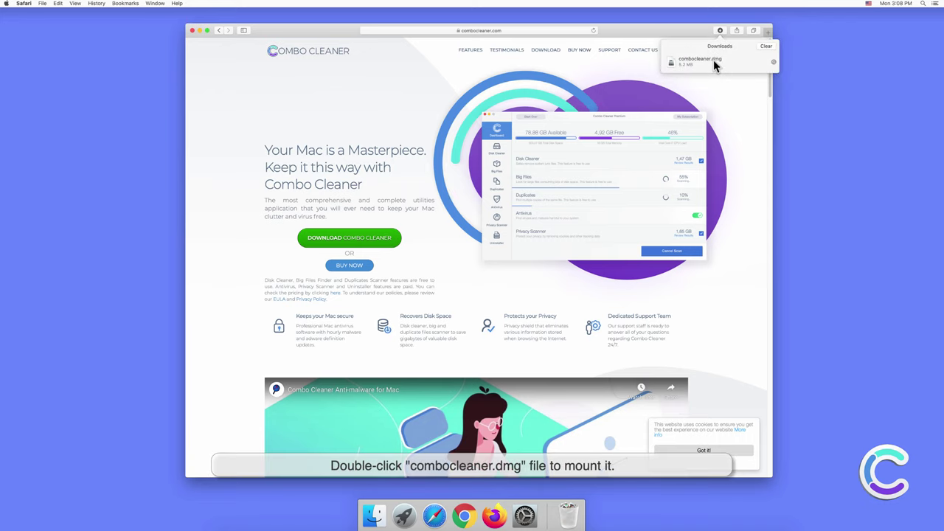
left_click(713, 61)
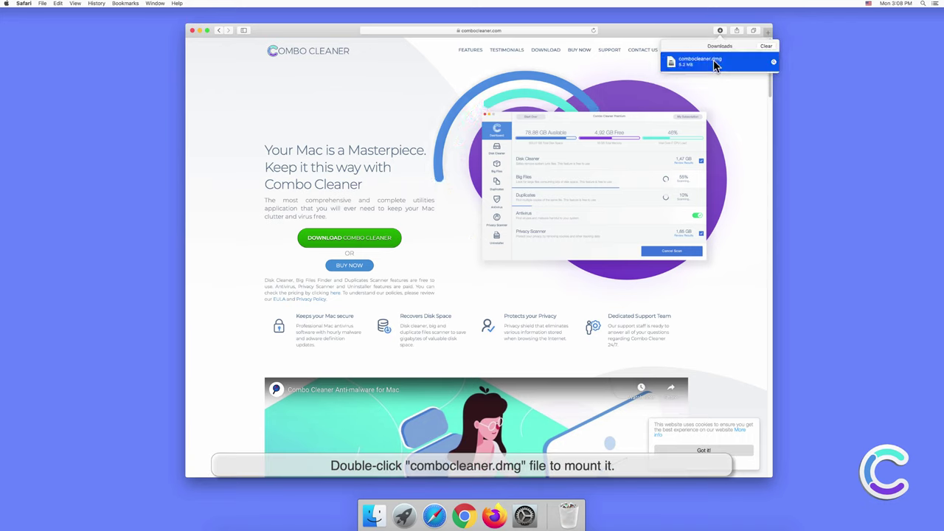
double_click(713, 62)
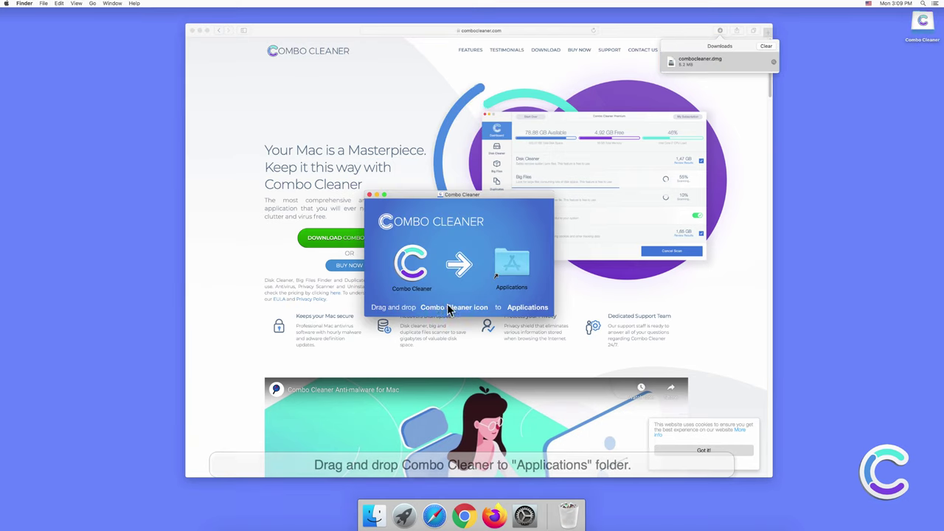
Copy Combo Cleaner into Applications, then close the installer and Safari windows
left_click(405, 275)
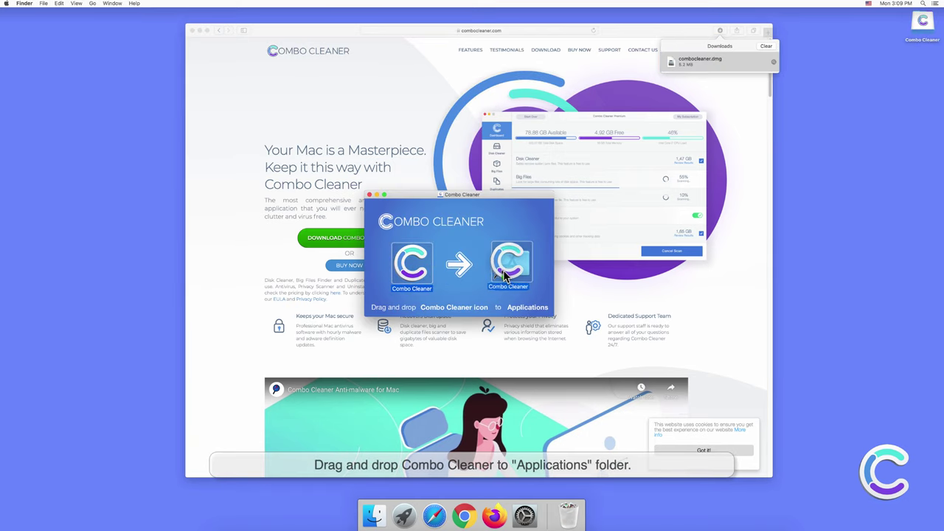
left_click_drag(455, 269, 506, 277)
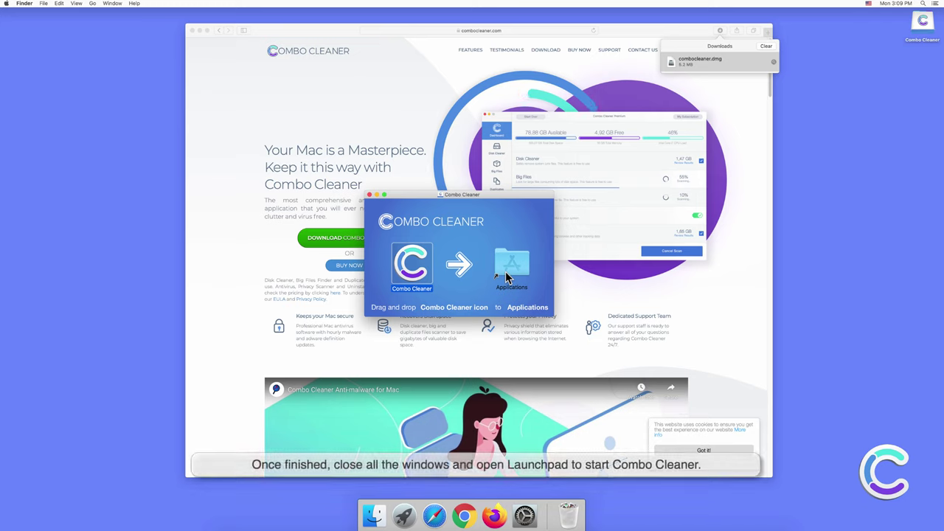
left_click(369, 194)
left_click(191, 39)
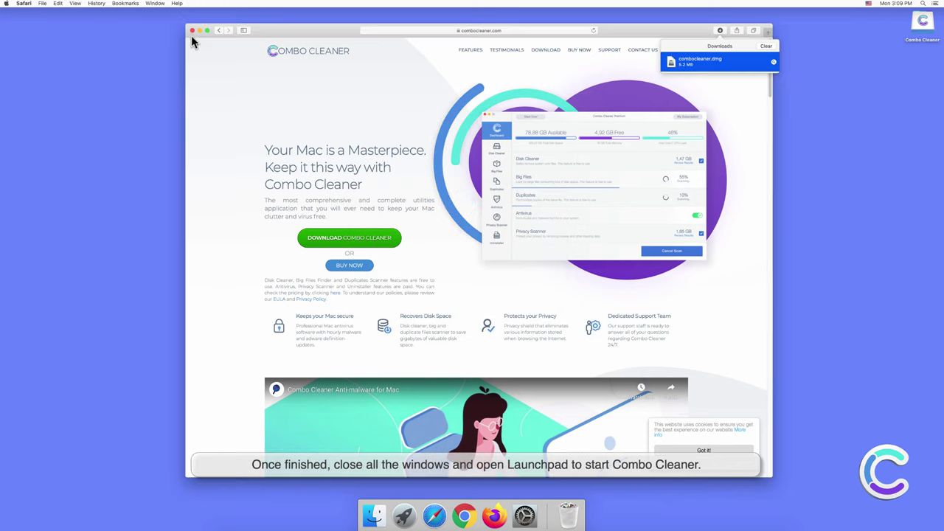
left_click(192, 31)
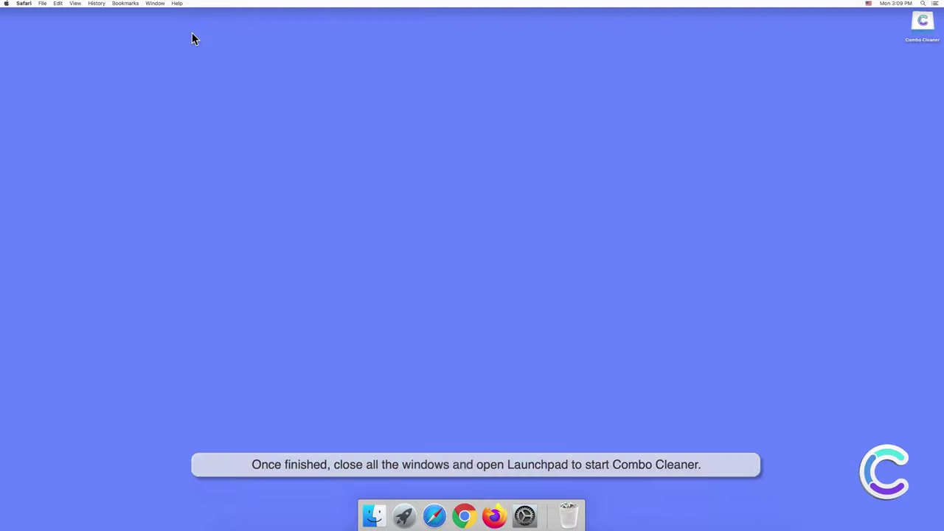
Launch Combo Cleaner from Launchpad, confirming it may open
left_click(403, 517)
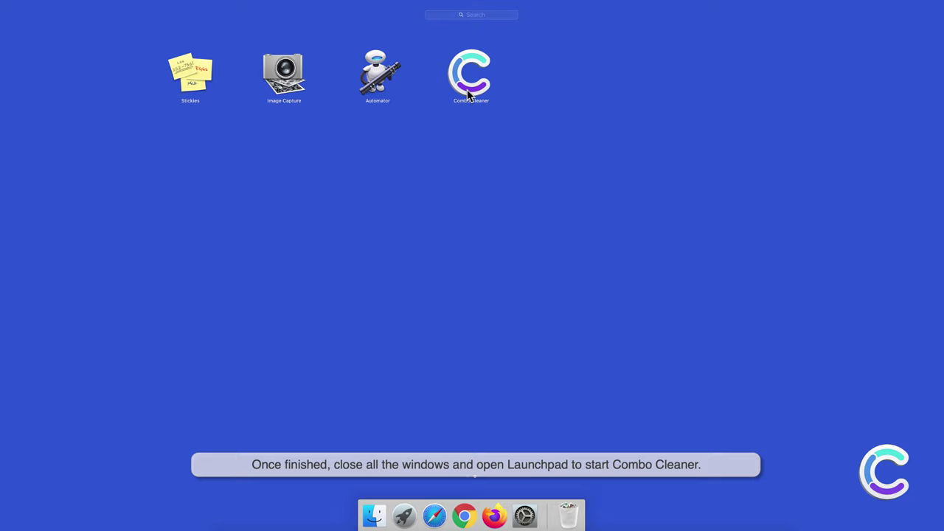
left_click(468, 93)
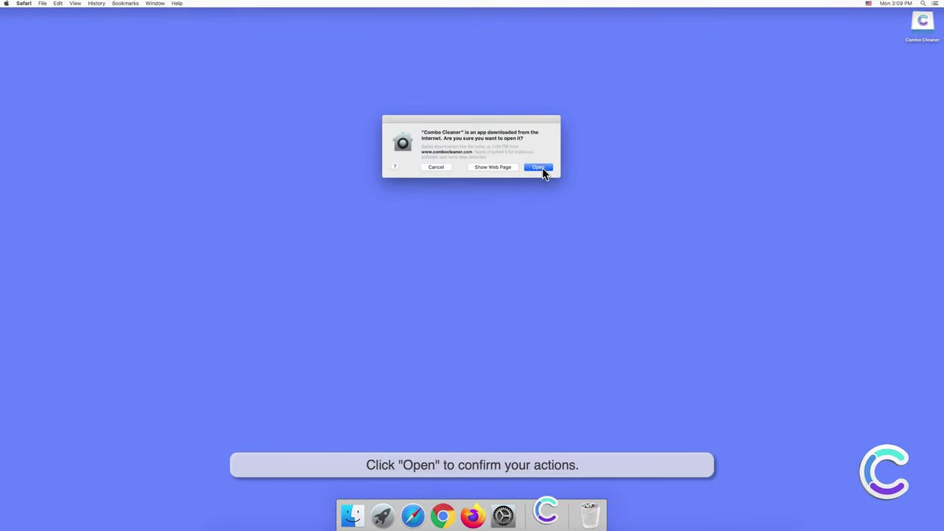
left_click(542, 168)
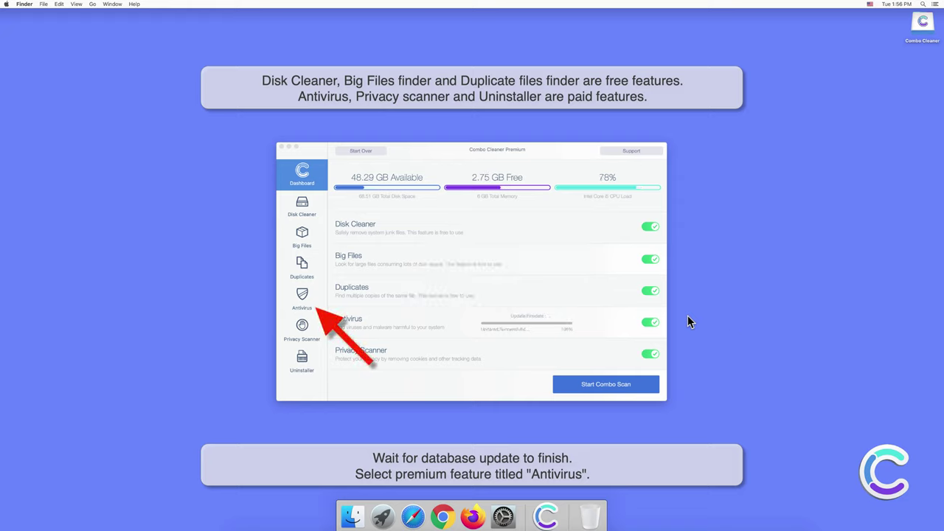
Run a Full Scan from Combo Cleaner's Antivirus section
left_click(304, 294)
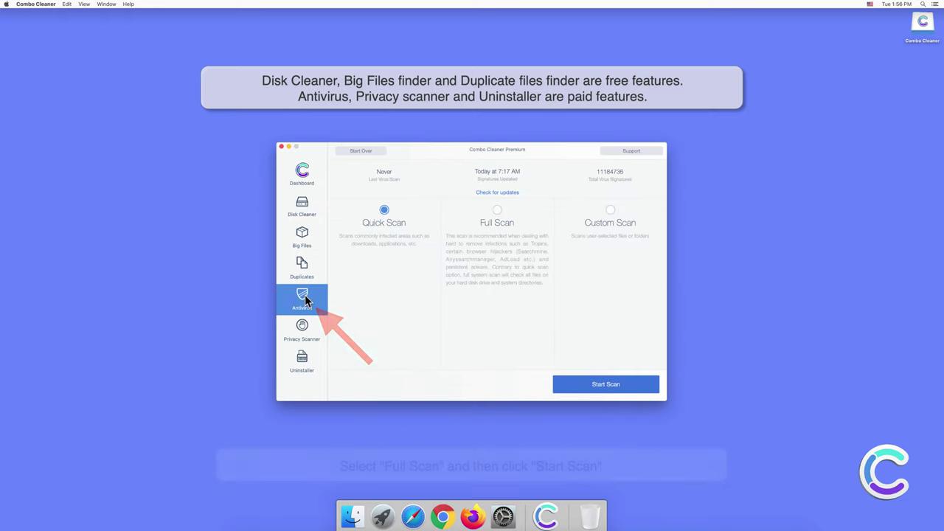
left_click(497, 211)
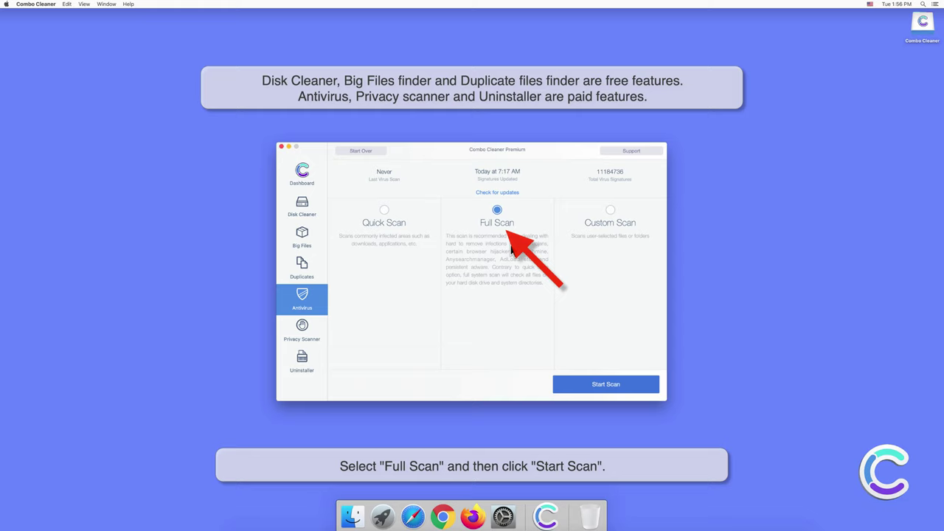
left_click(608, 386)
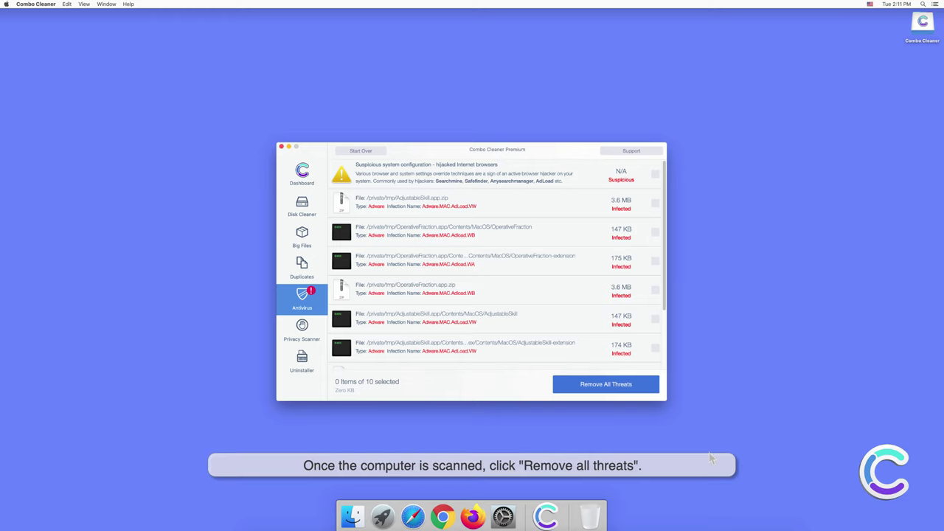
Remove all detected threats, authenticating with the administrator password
left_click(611, 386)
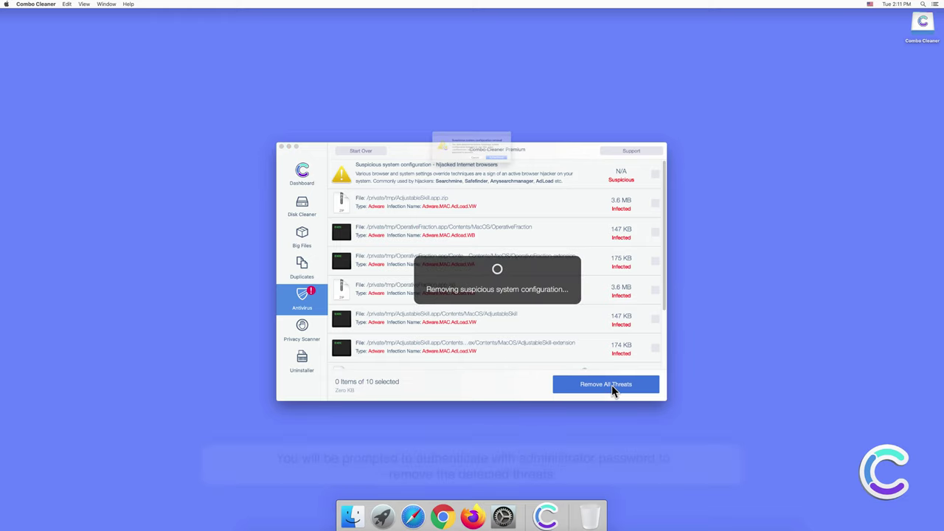
left_click(521, 169)
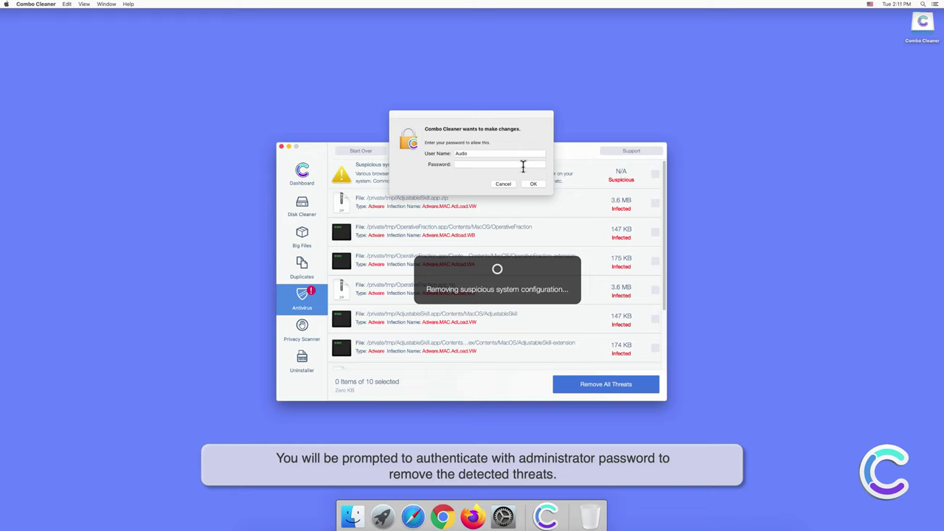
left_click(523, 166)
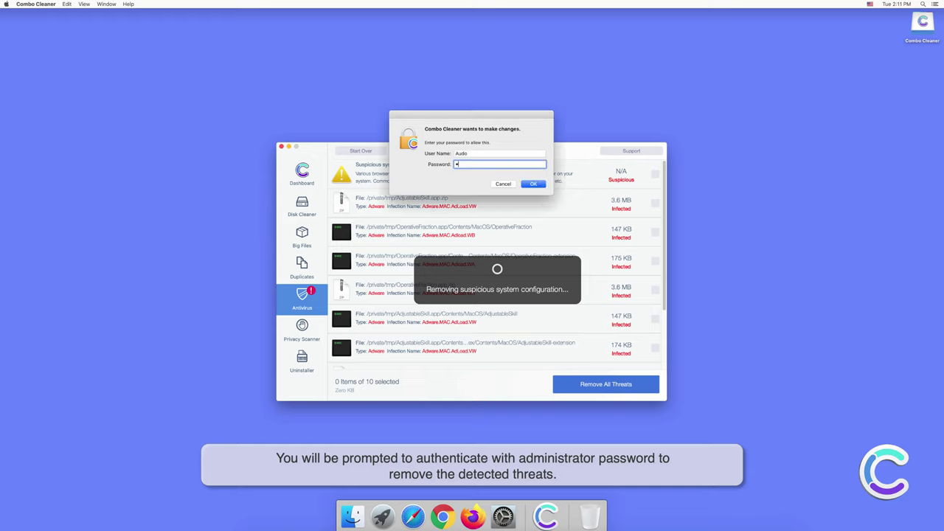
type("*****")
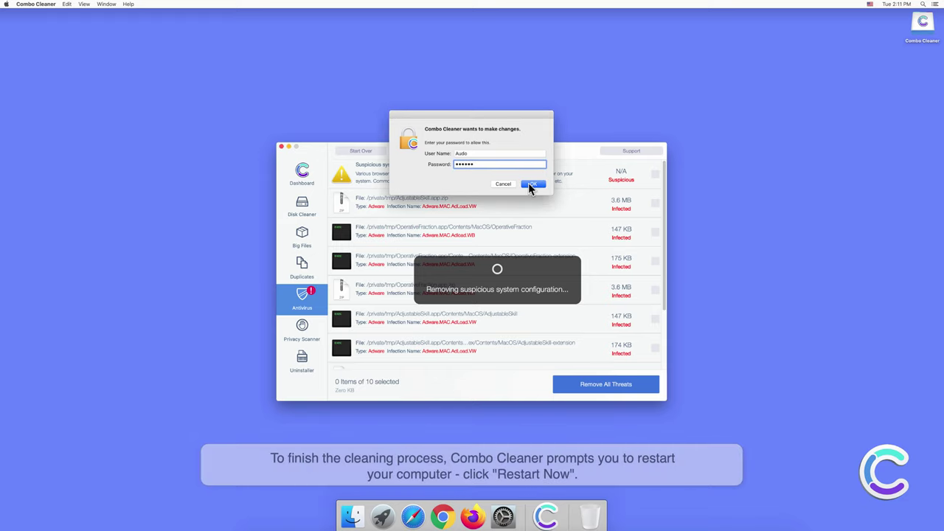
left_click(528, 183)
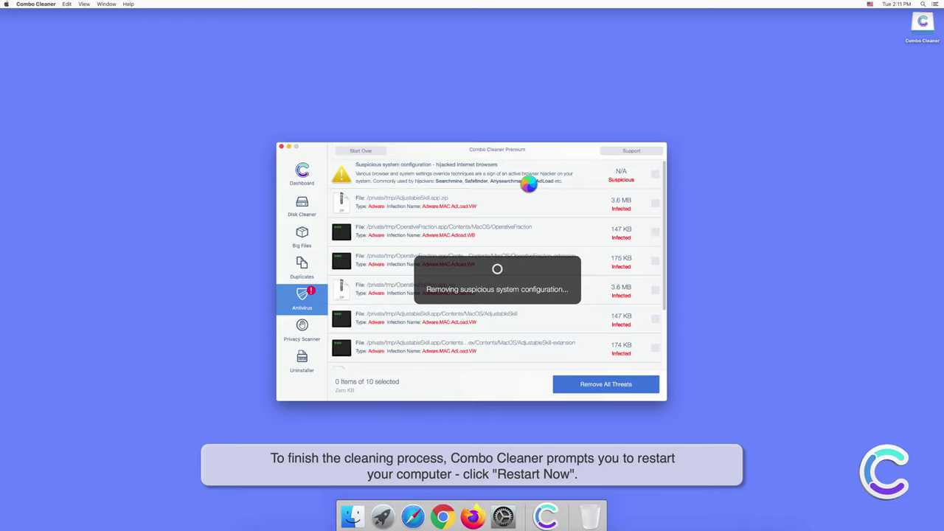